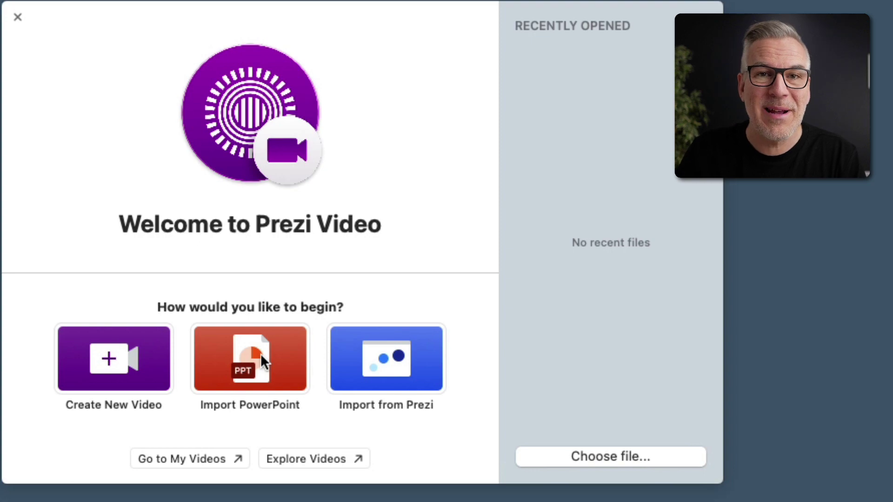
Step: Create a new video and preview the three sample frames of its default template
left_click(113, 358)
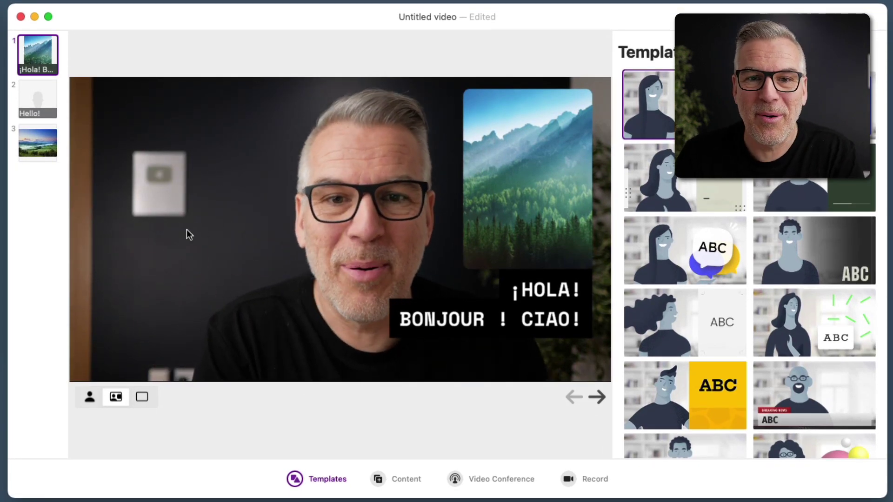
left_click(45, 99)
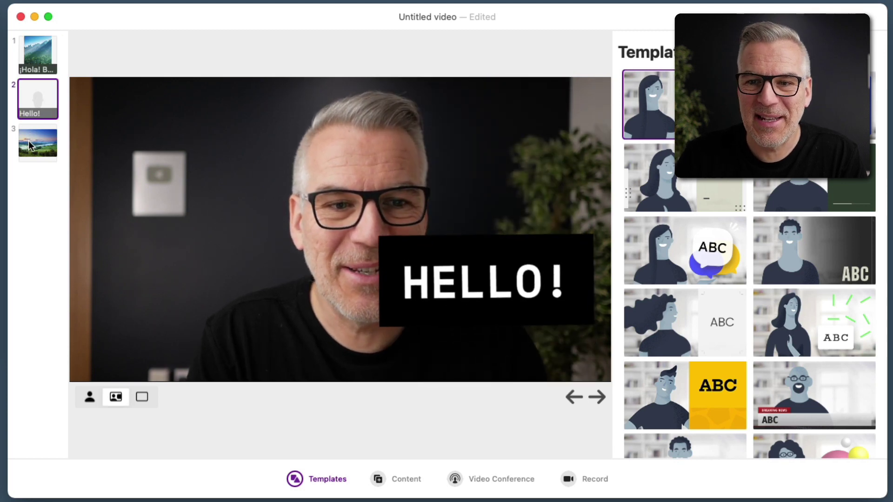
left_click(29, 142)
left_click(29, 56)
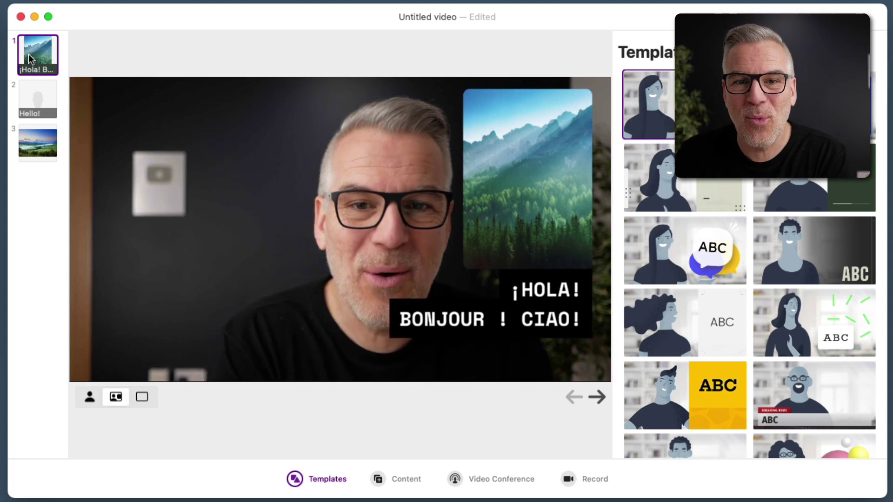
left_click(42, 97)
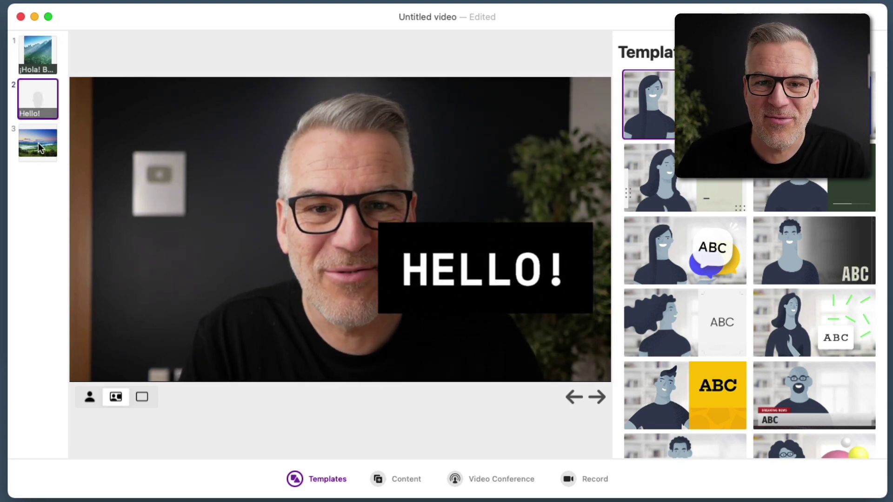
key("Right")
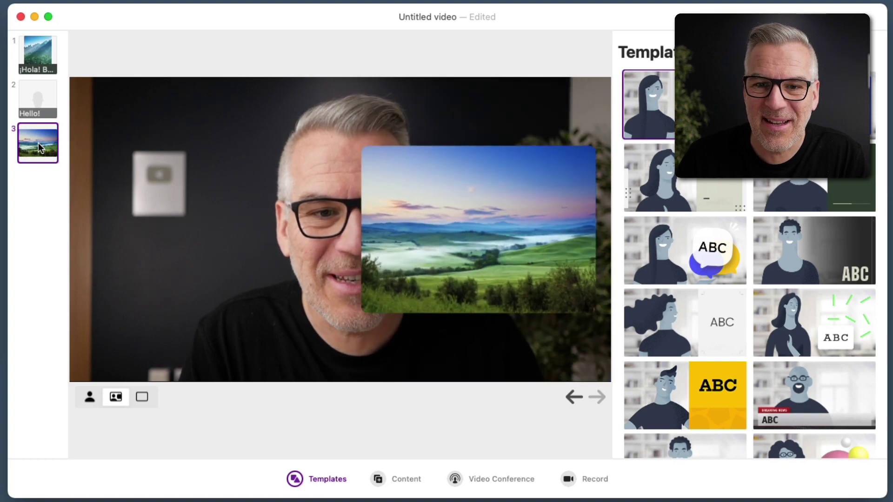
Step: Browse the template gallery and apply the template with the pale green side panel and dotted accents
scroll(726, 276, "down", 15)
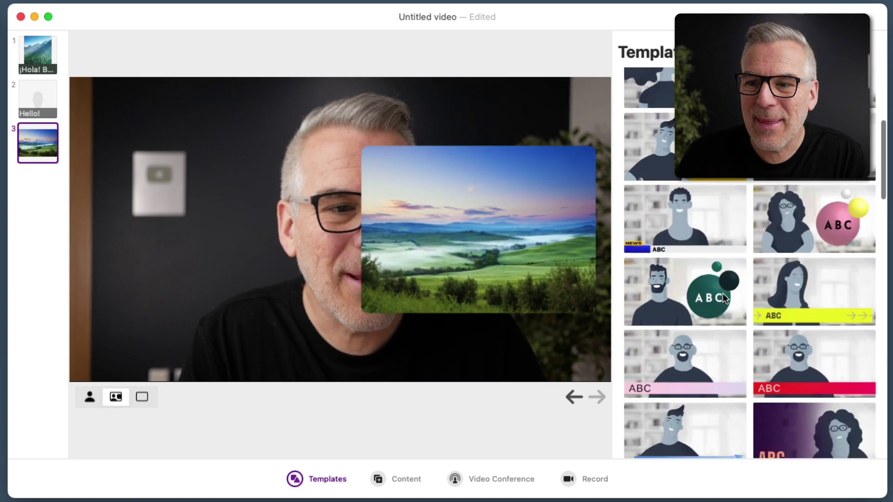
scroll(723, 294, "up", 10)
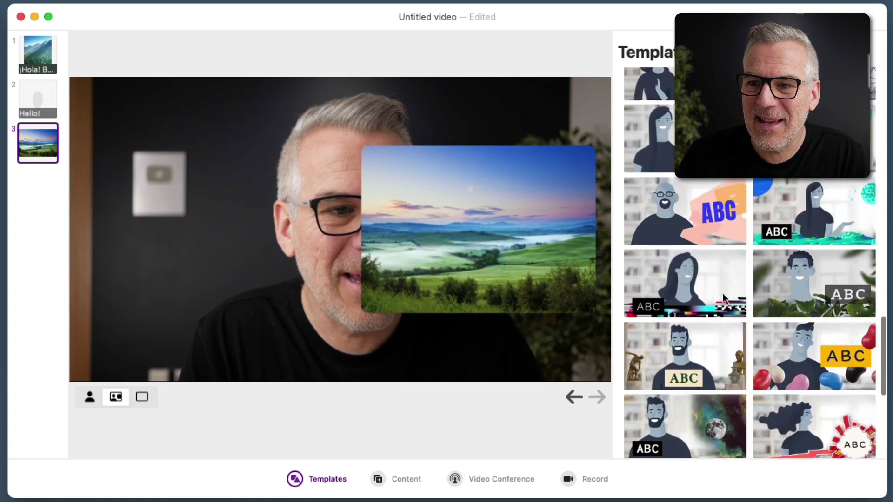
left_click(703, 193)
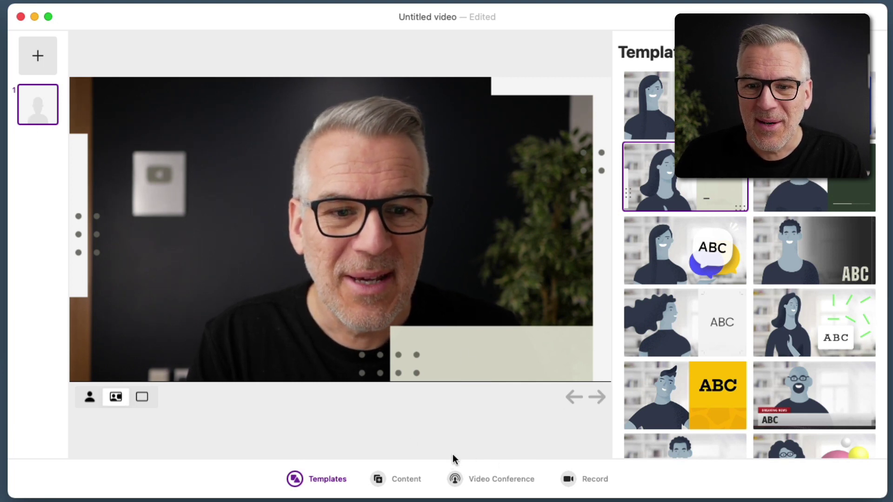
Step: Add the text "How to connect Ecamm with Prezi" to the first frame
left_click(411, 484)
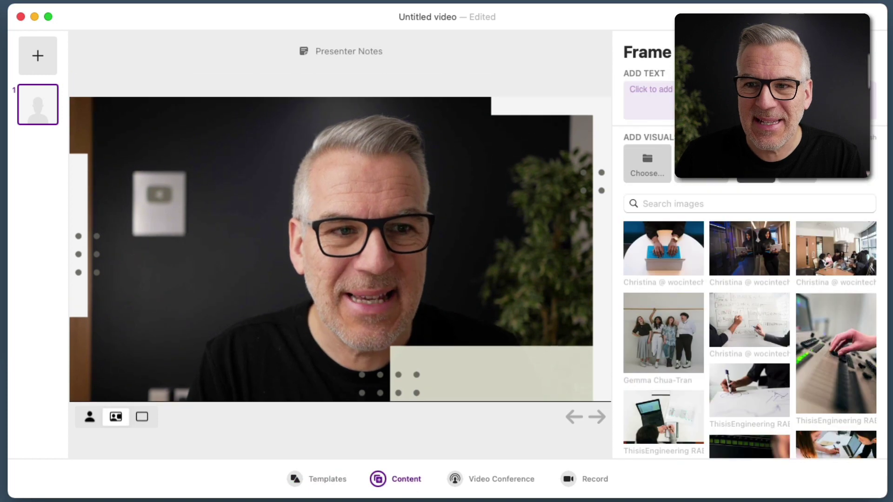
left_click(631, 89)
type("How")
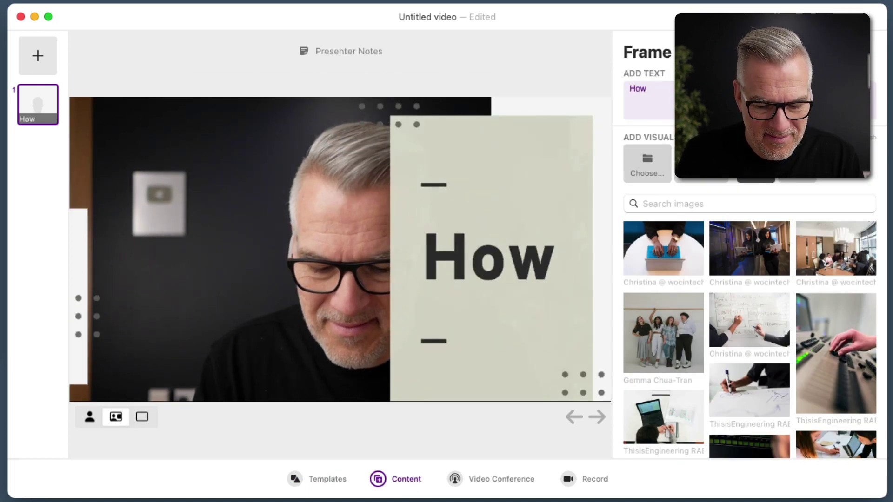
type(" to connect Ecamm w")
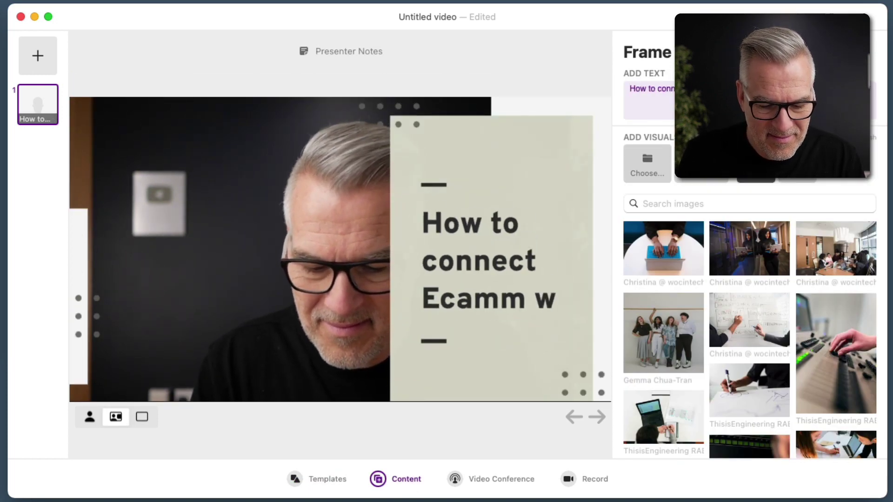
type("ith Prezi")
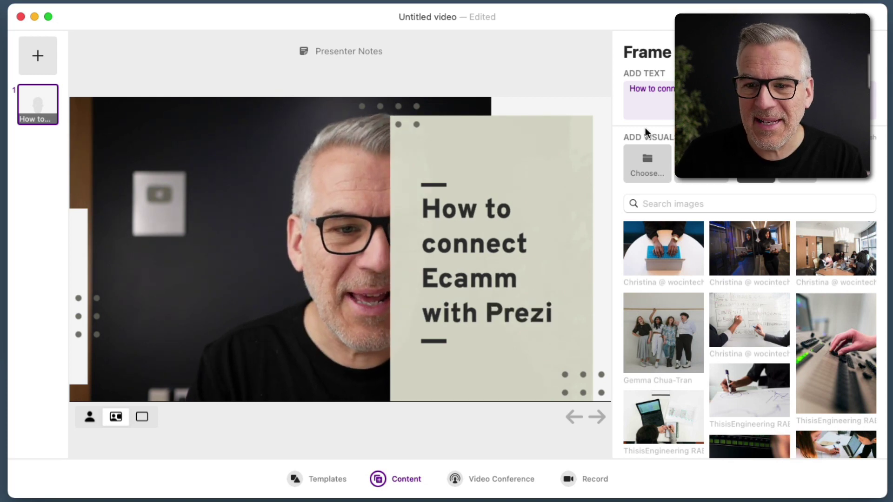
Step: Add a second frame with the text "STEP 1 - Go to the Prezi website"
key("Return")
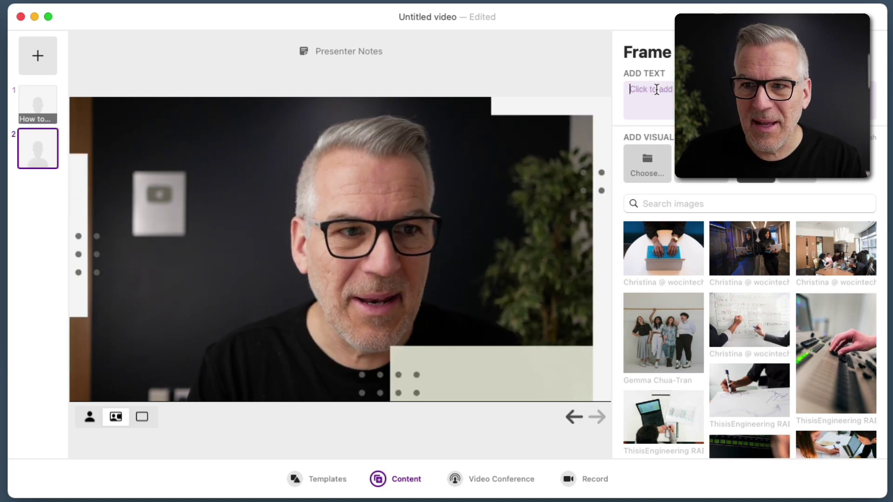
type("STEP 1")
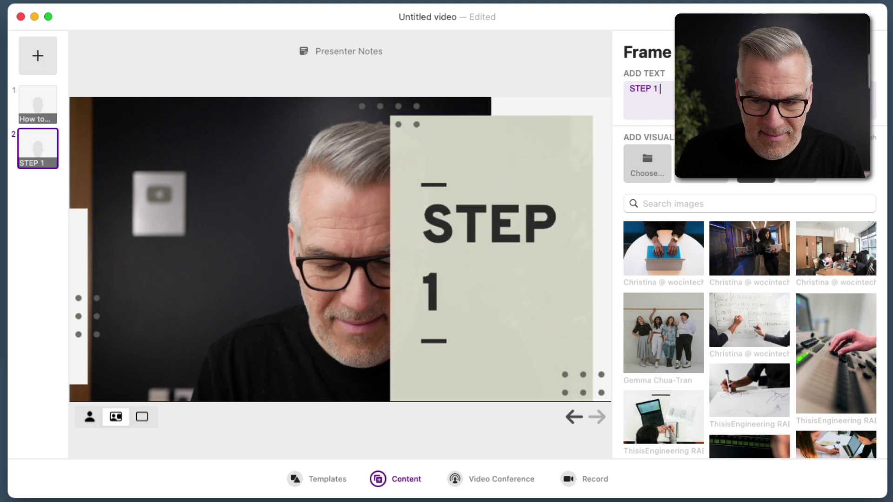
type(" - Go to the")
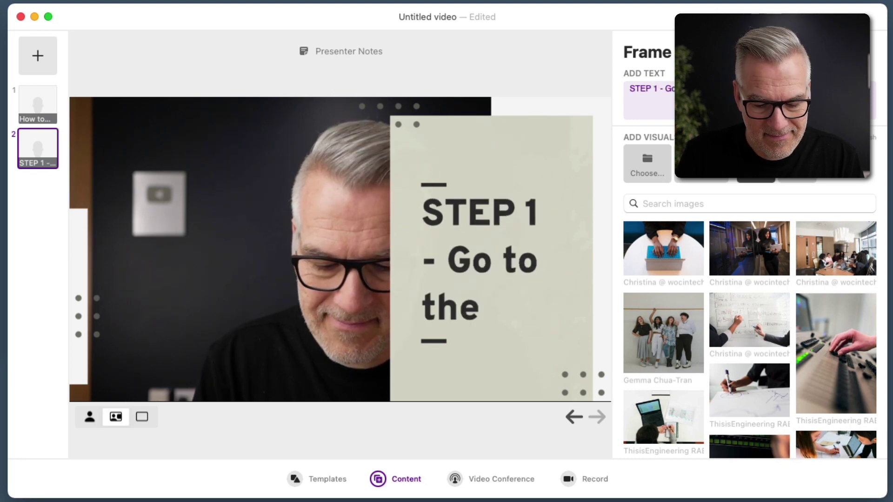
type(" Prezi")
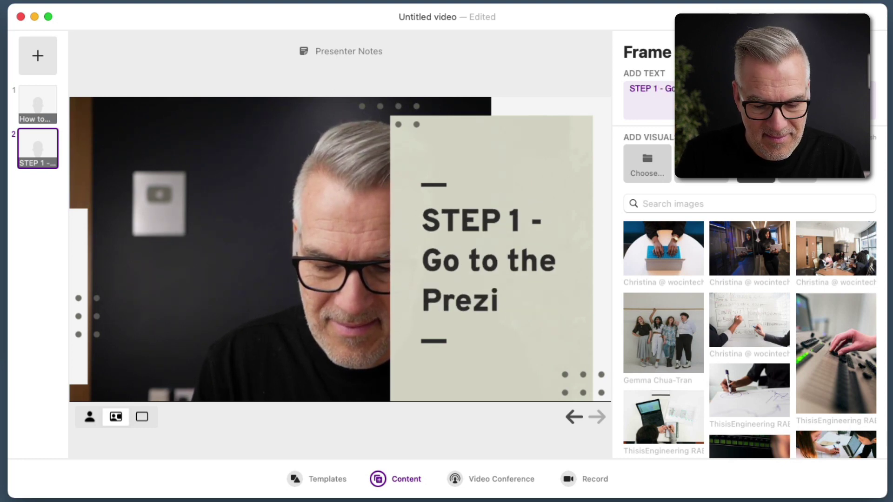
type(" website")
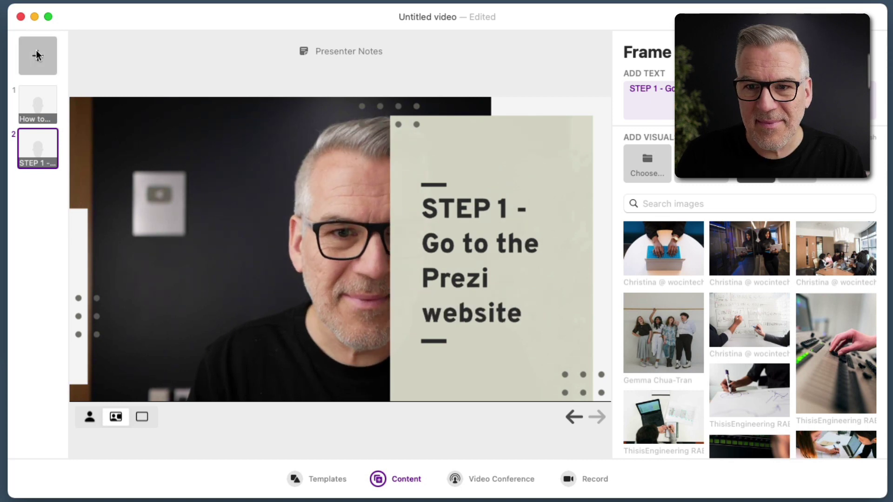
Step: Add a third frame with the text "STEP 2 - Download the app"
left_click(38, 56)
type("S")
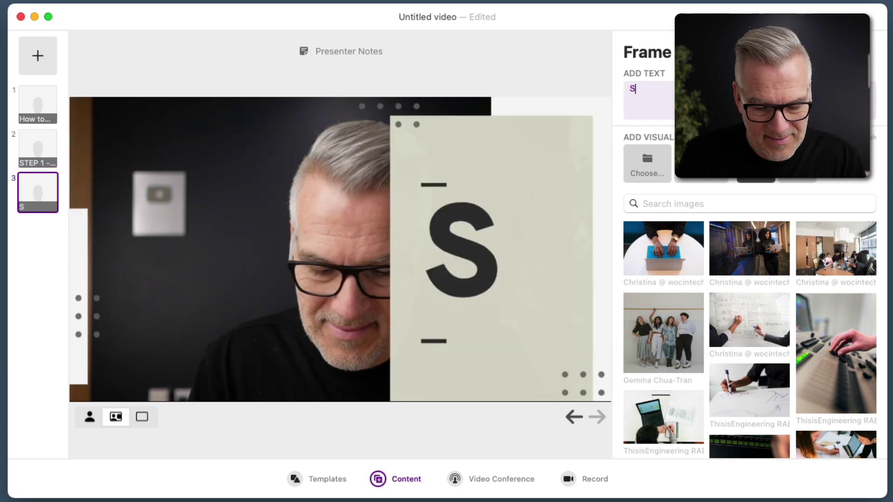
type("TEP 2")
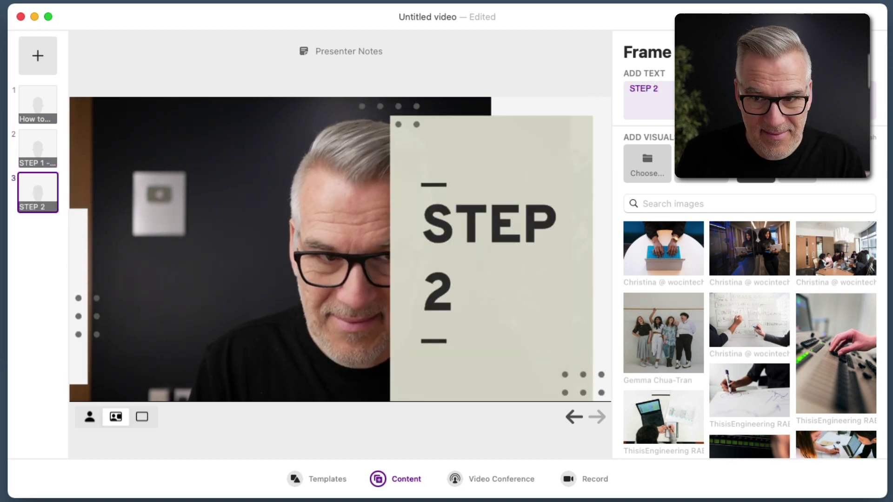
type(" - Download the app")
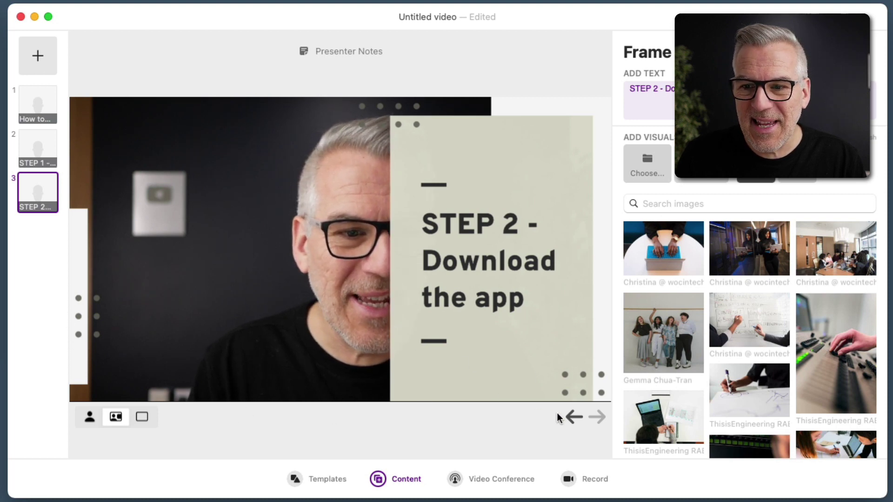
Step: Go back to the title frame, and advance through the frames to STEP 2 to preview the presentation
left_click(572, 416)
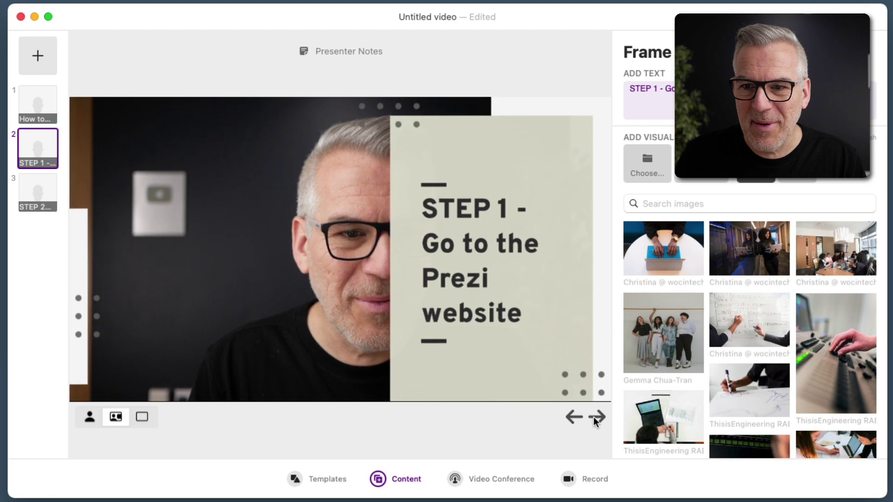
left_click(574, 417)
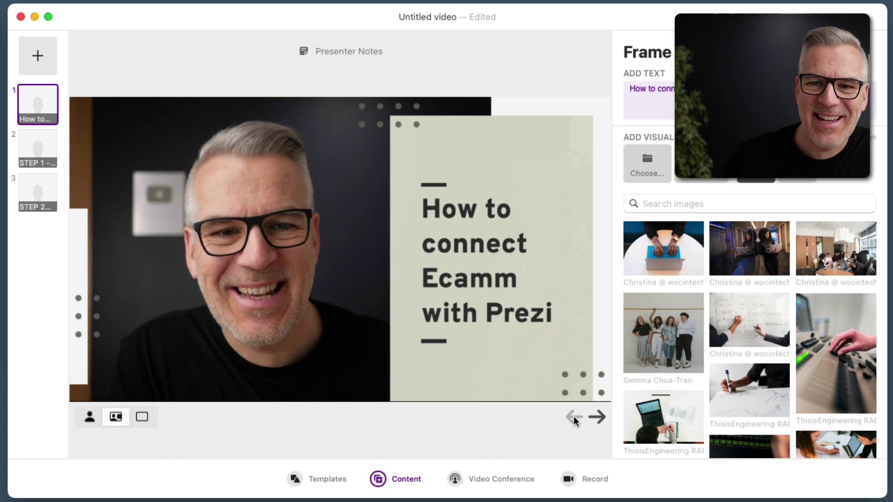
left_click(601, 418)
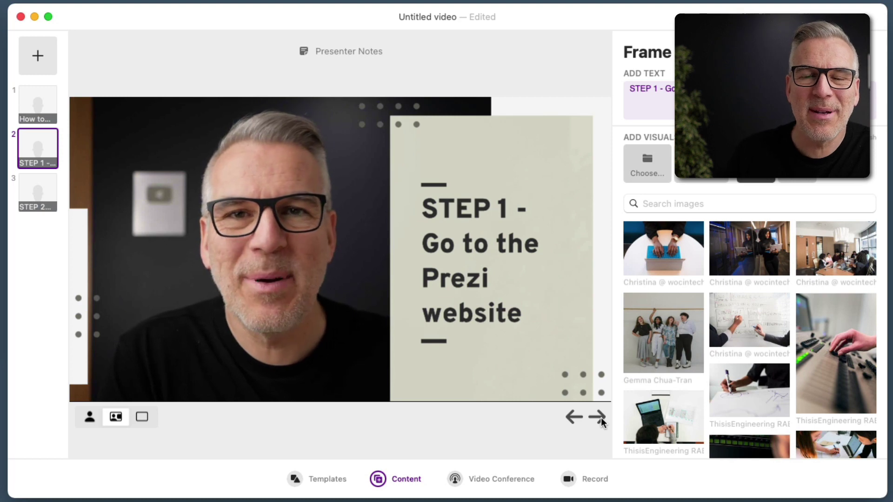
left_click(601, 418)
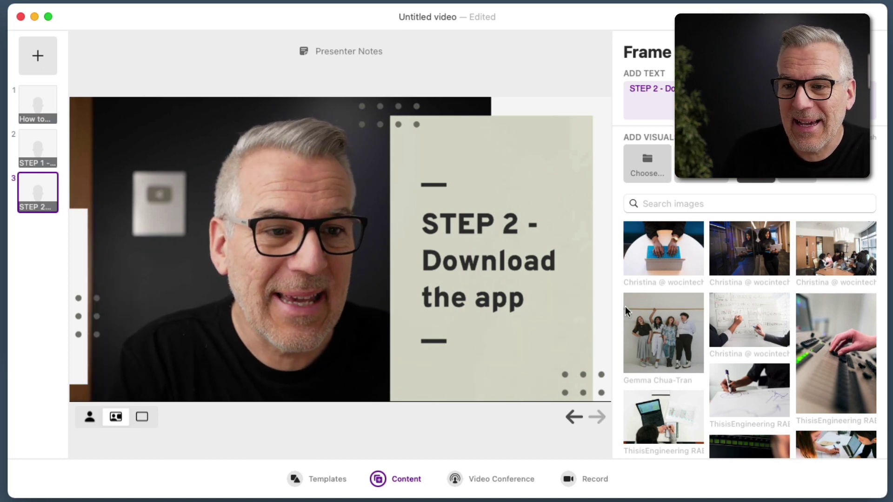
Step: Look through the stock images and the icon library available as visuals for the third frame
scroll(756, 349, "down", 10)
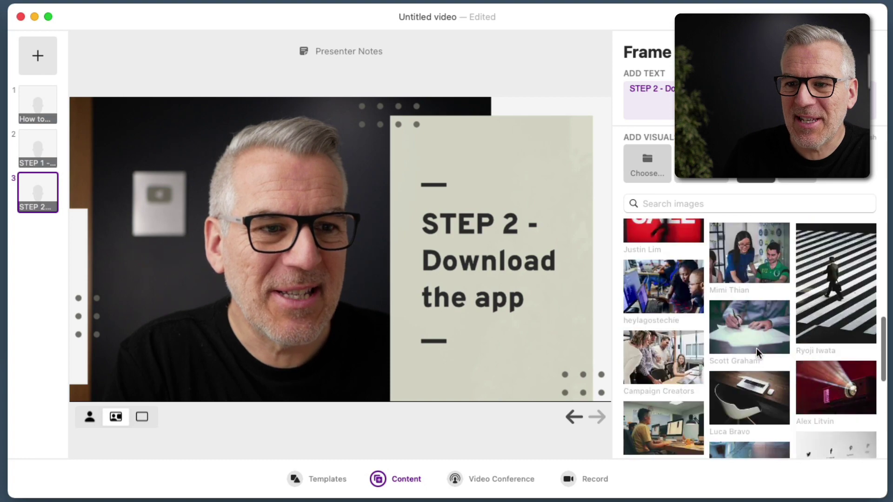
scroll(757, 348, "up", 10)
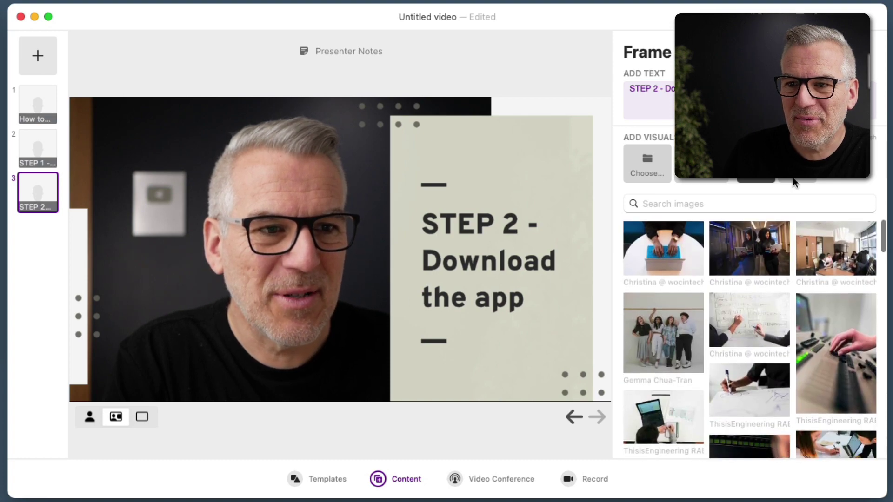
left_click(797, 166)
scroll(751, 307, "down", 10)
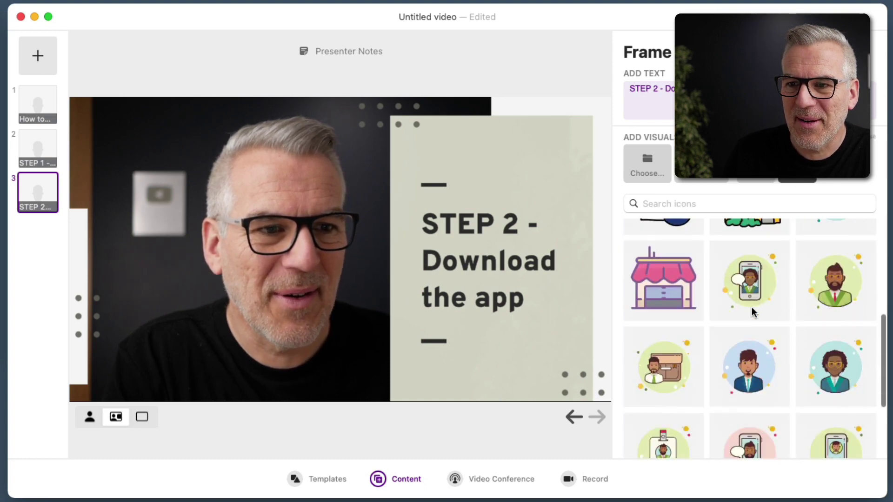
scroll(752, 307, "up", 10)
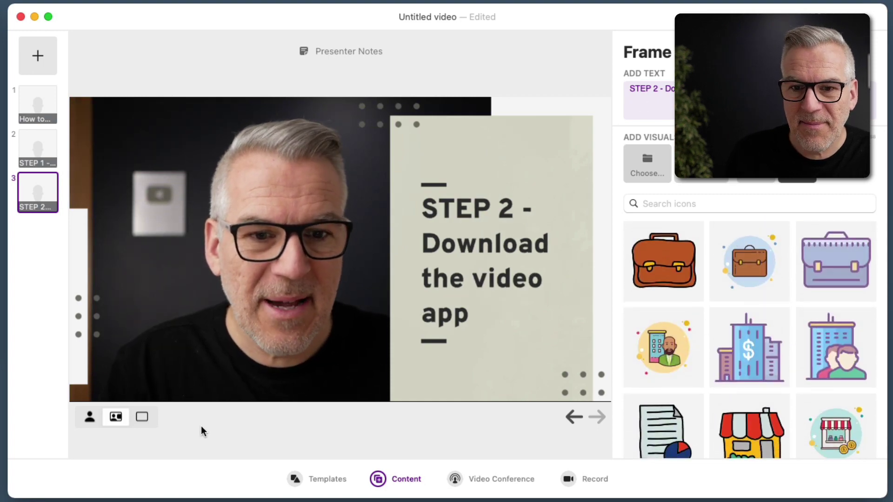
Step: Review the title, STEP 1 and STEP 2 frames in order
left_click(29, 104)
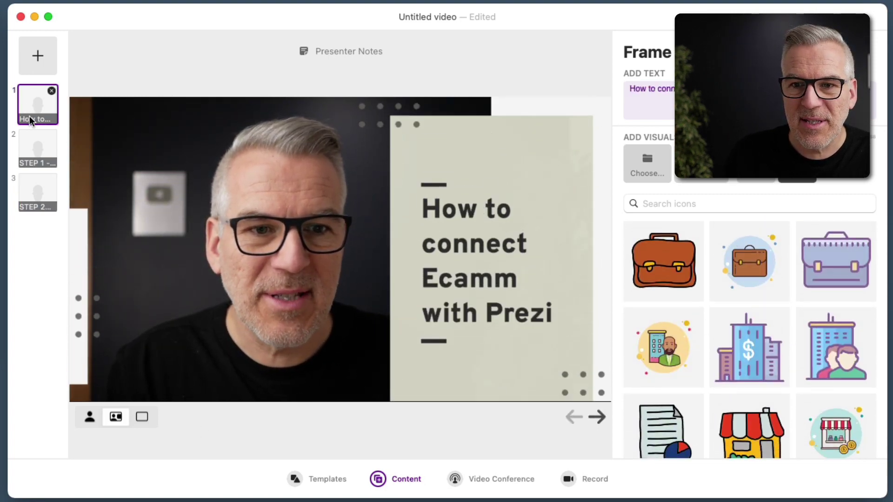
left_click(36, 139)
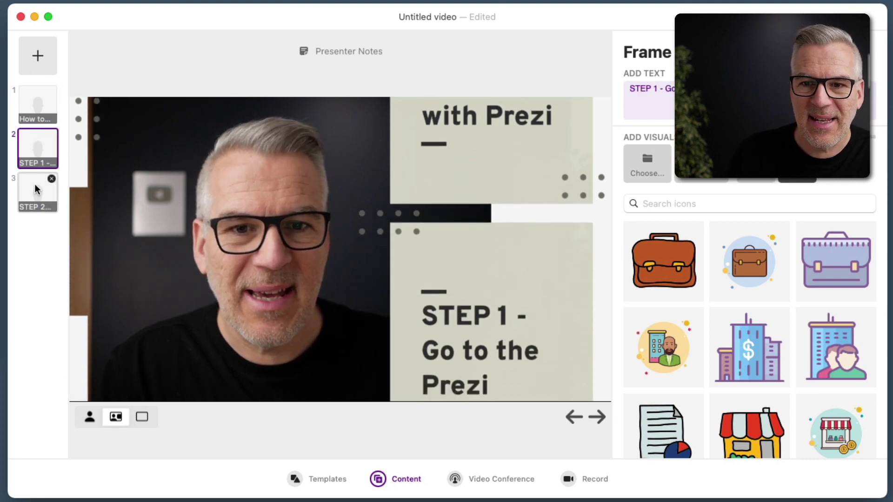
left_click(35, 185)
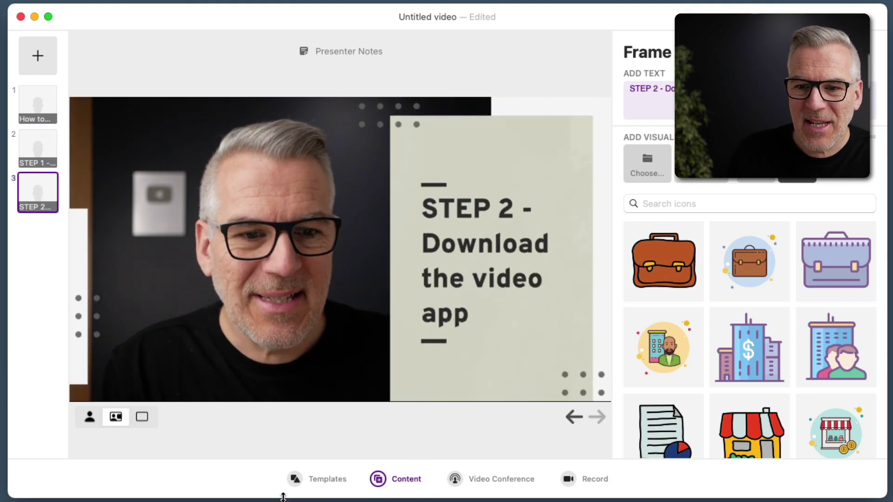
Step: Start video conference mode for the presentation and choose Other Popular Apps as the conferencing app
left_click(511, 482)
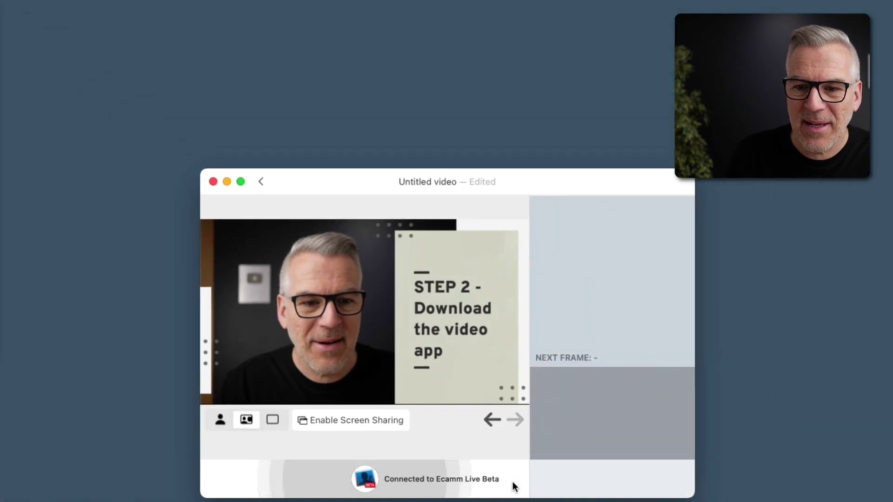
left_click(488, 484)
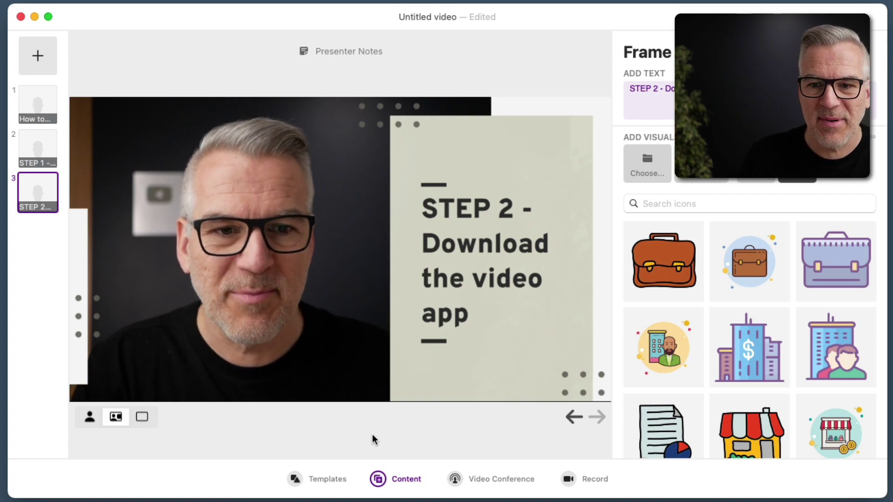
left_click(501, 481)
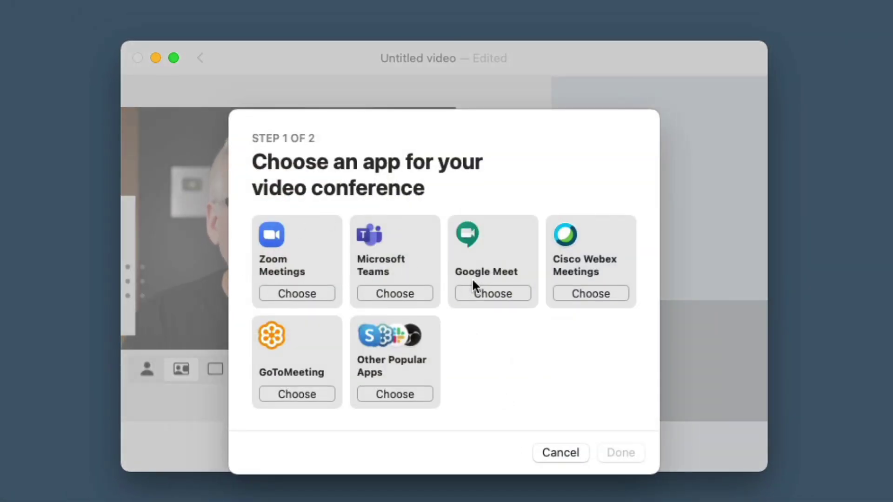
left_click(392, 396)
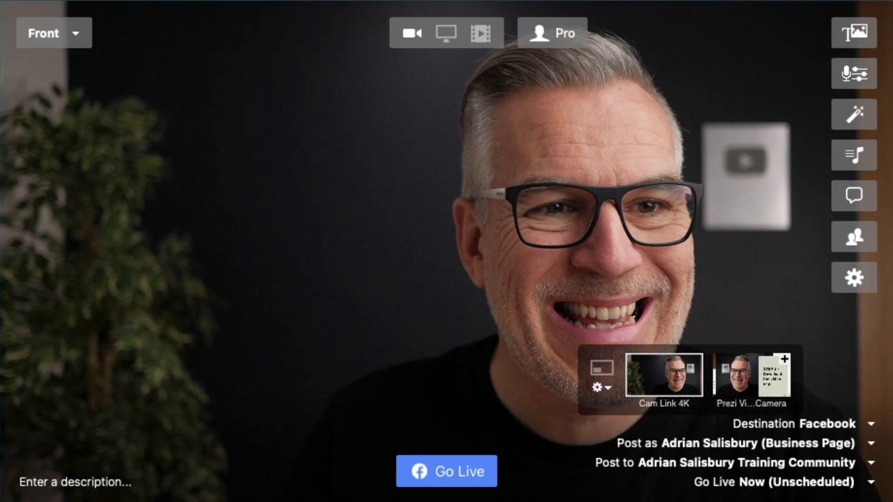
Step: Switch Ecamm Live's camera to Prezi Video Virtual Camera and finish the video conference setup in Prezi Video
left_click(68, 11)
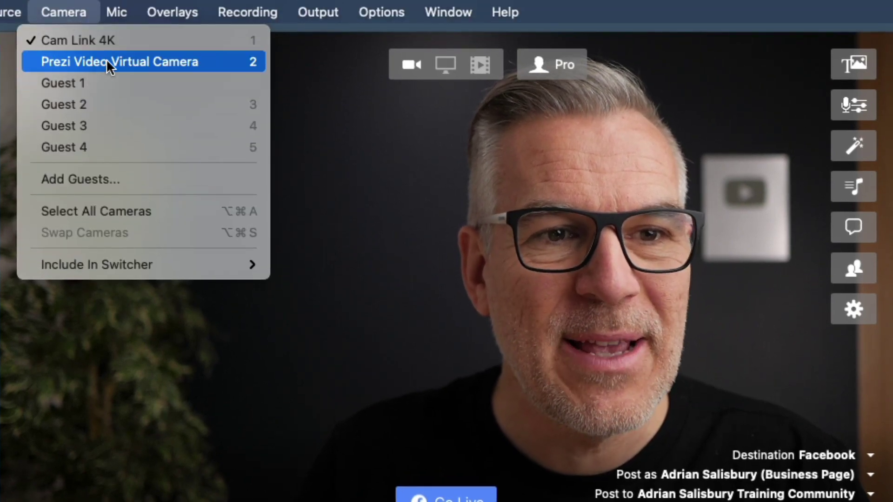
left_click(125, 59)
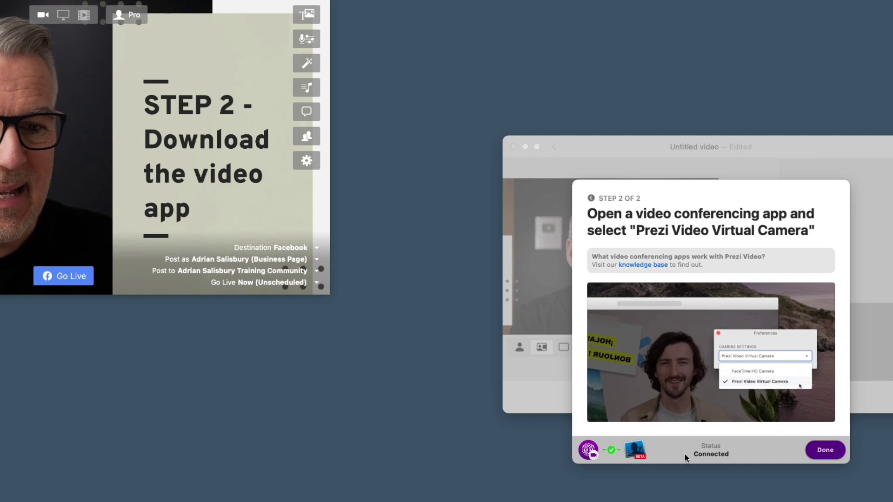
left_click(825, 450)
Step: Go back to the title frame and advance through STEP 1 to preview the presentation in Ecamm Live
left_click(746, 349)
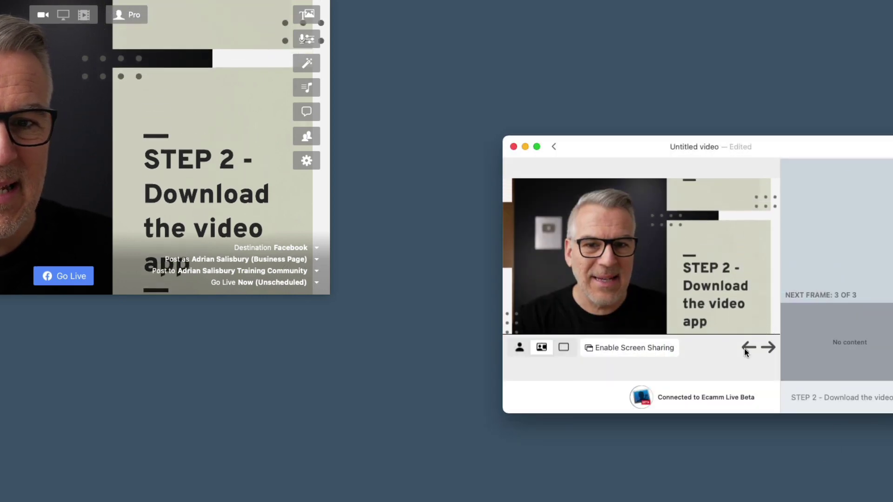
left_click(746, 349)
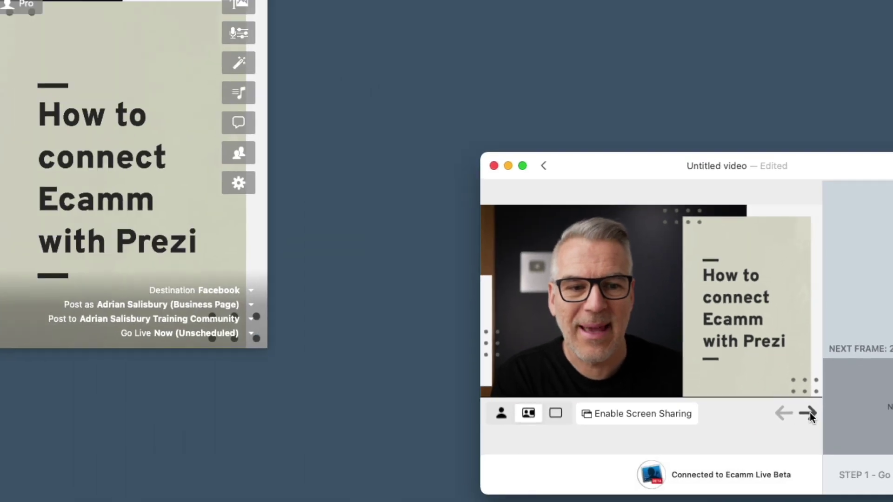
left_click(567, 383)
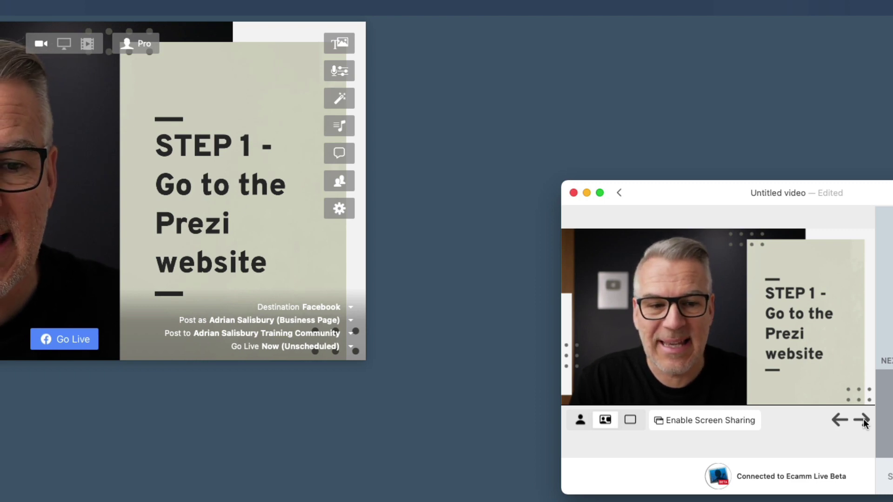
left_click(863, 421)
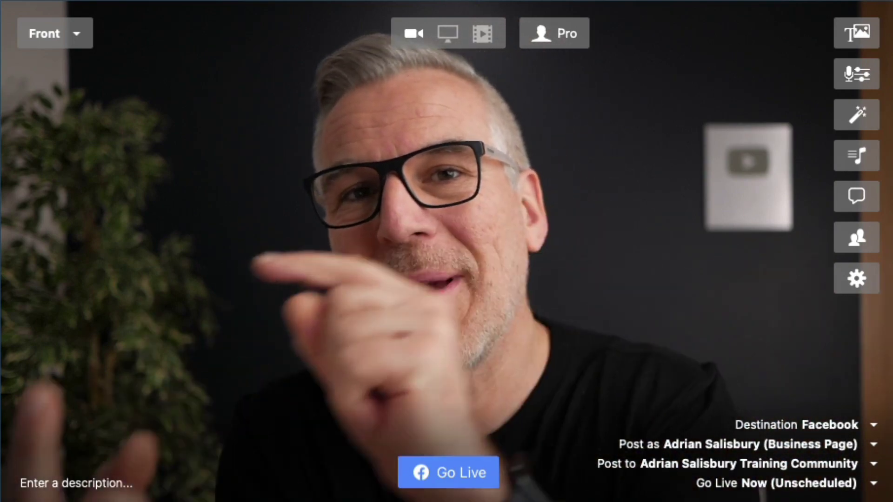
Step: Turn on Ecamm Live's virtual camera output and check its on/off options
mouse_move(369, 255)
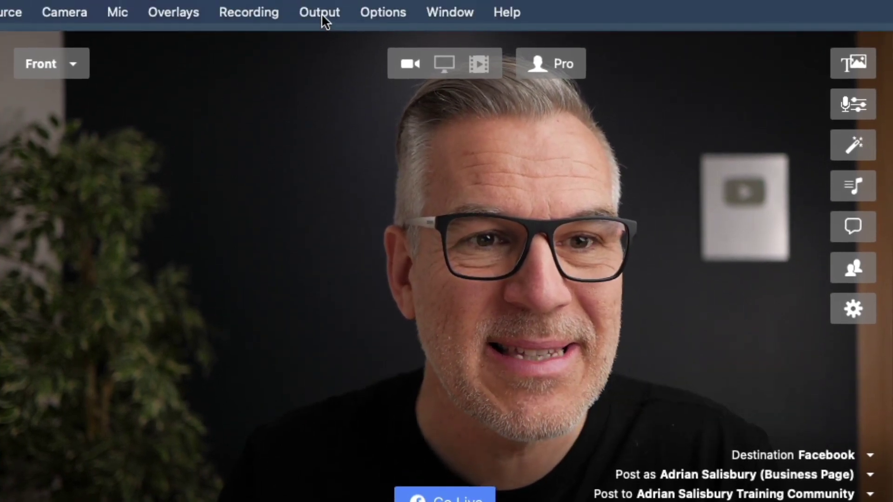
left_click(321, 12)
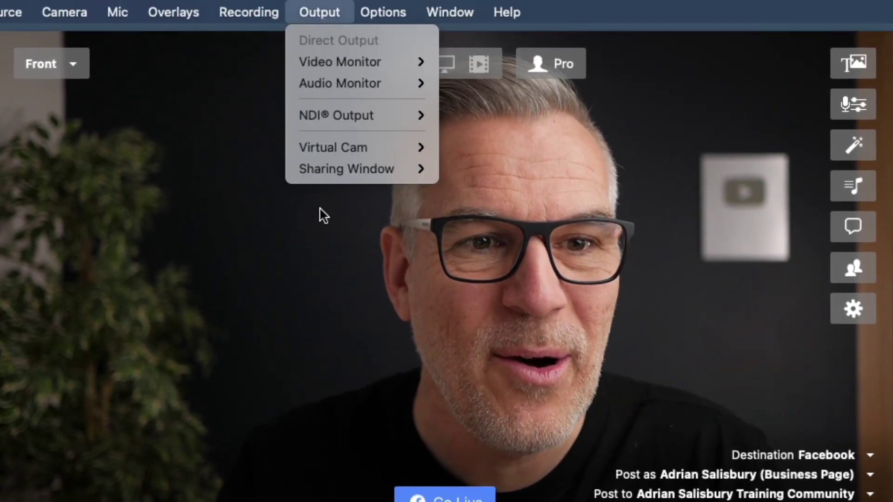
mouse_move(319, 141)
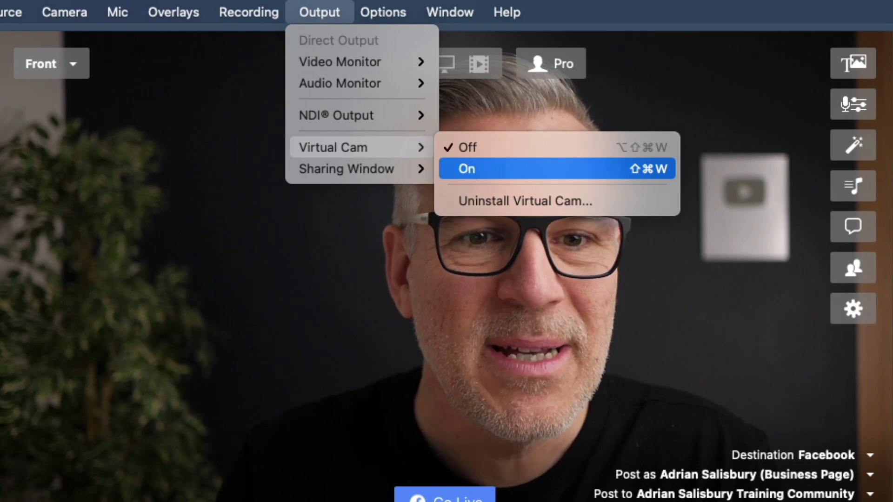
left_click(467, 164)
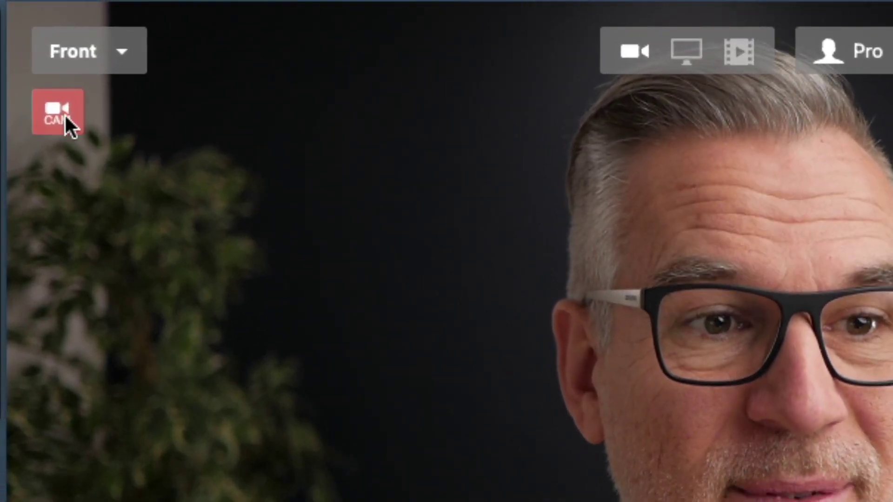
left_click(59, 116)
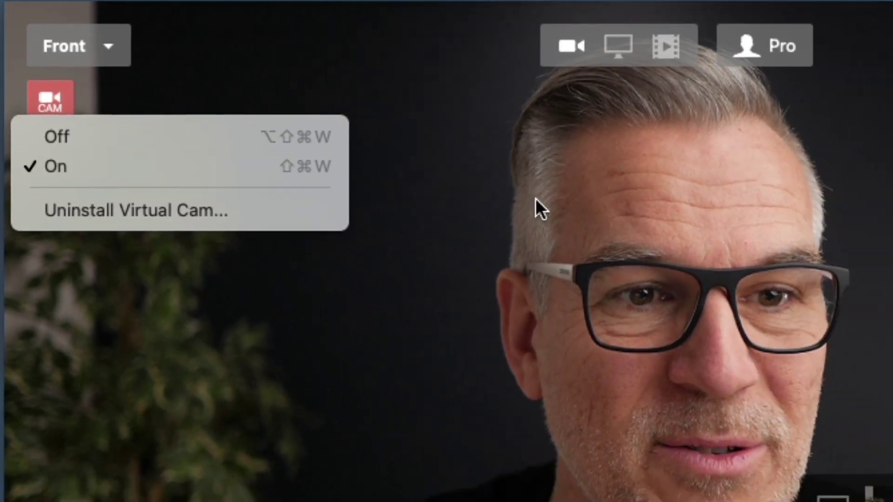
left_click(595, 230)
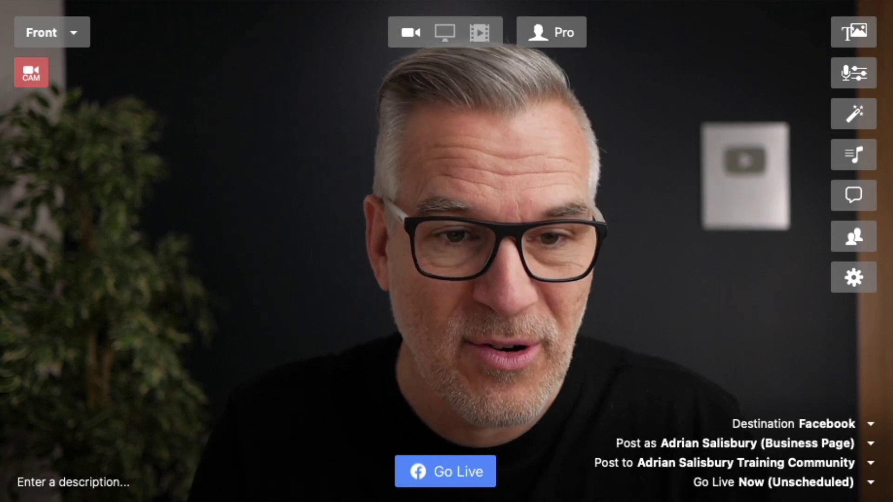
Step: Switch to Prezi Video, refresh its list of available cameras, and quit the app
left_click(407, 290)
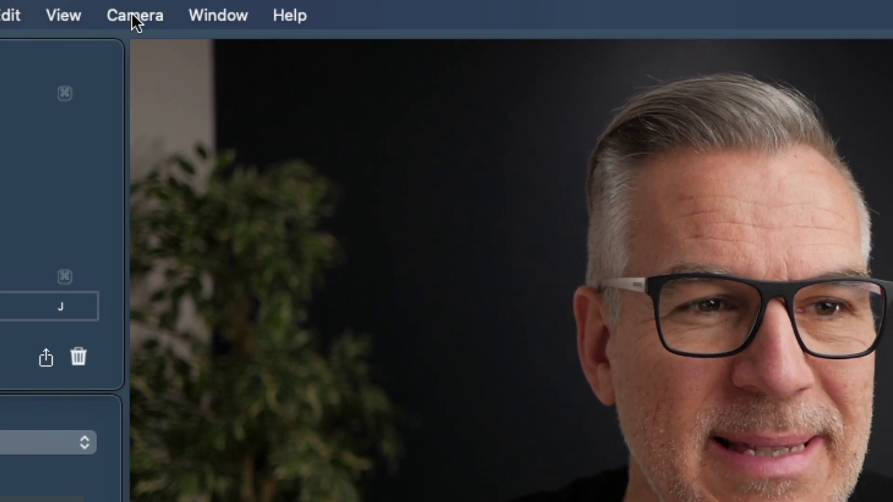
left_click(132, 11)
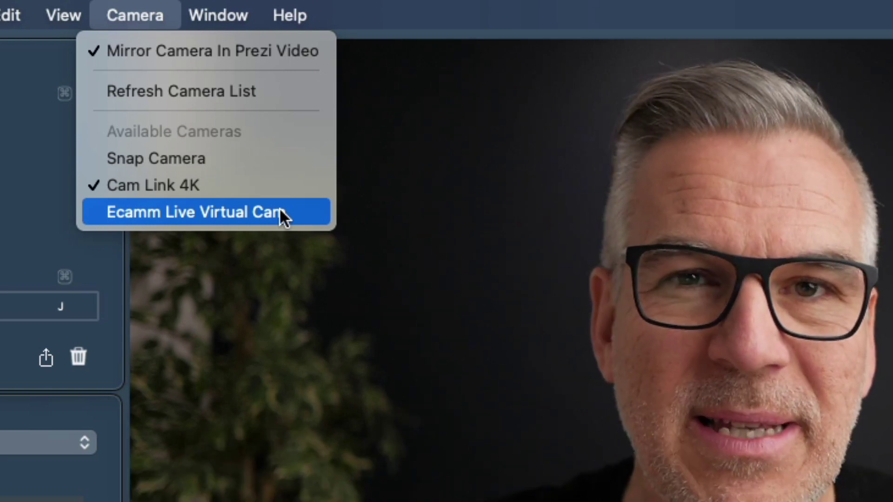
left_click(205, 87)
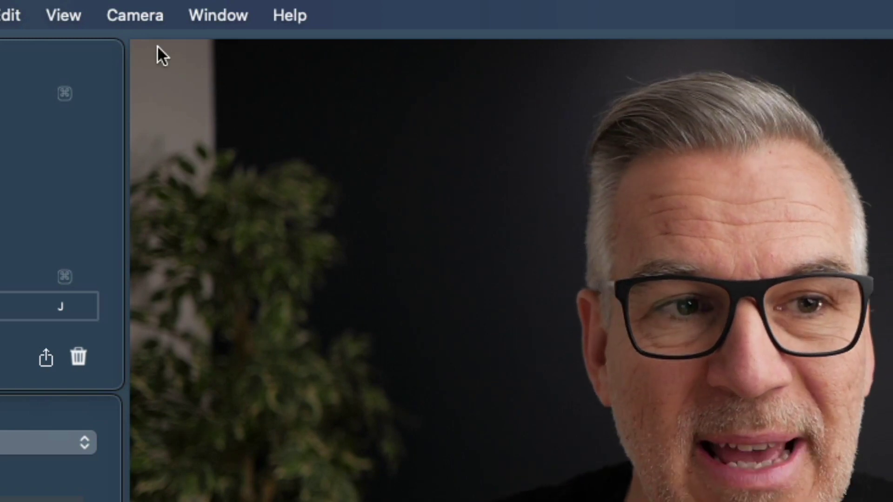
left_click(137, 14)
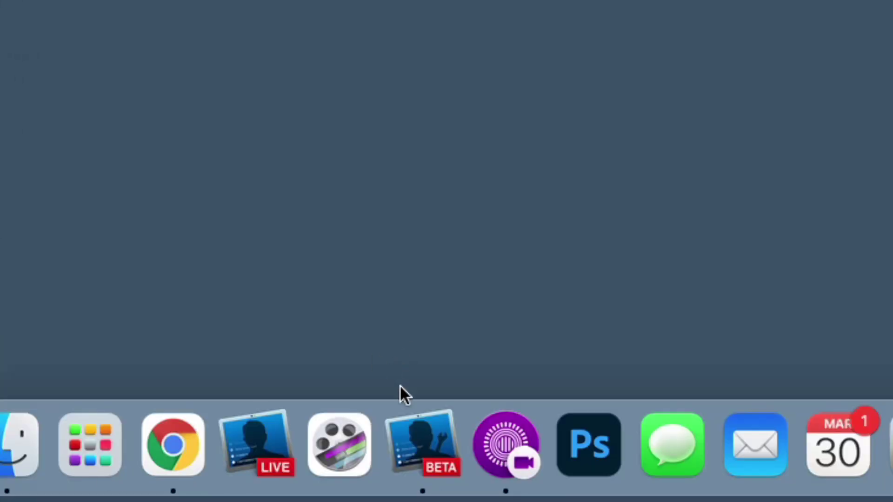
right_click(520, 442)
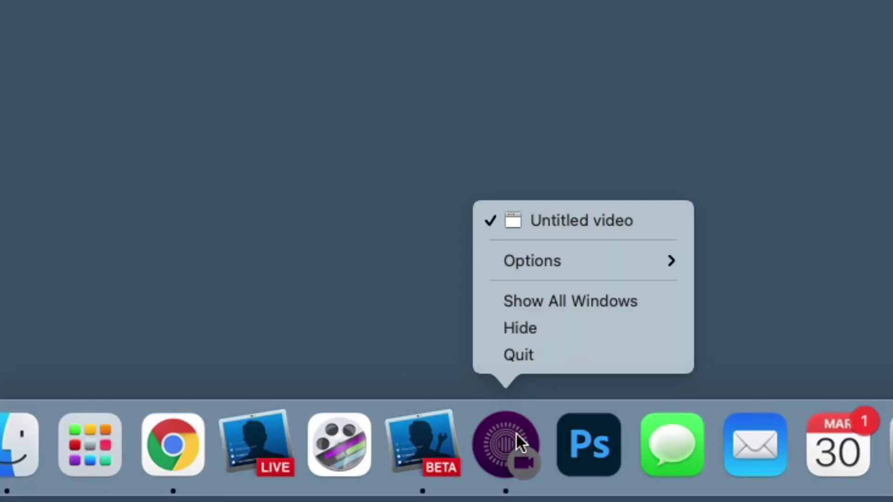
left_click(514, 356)
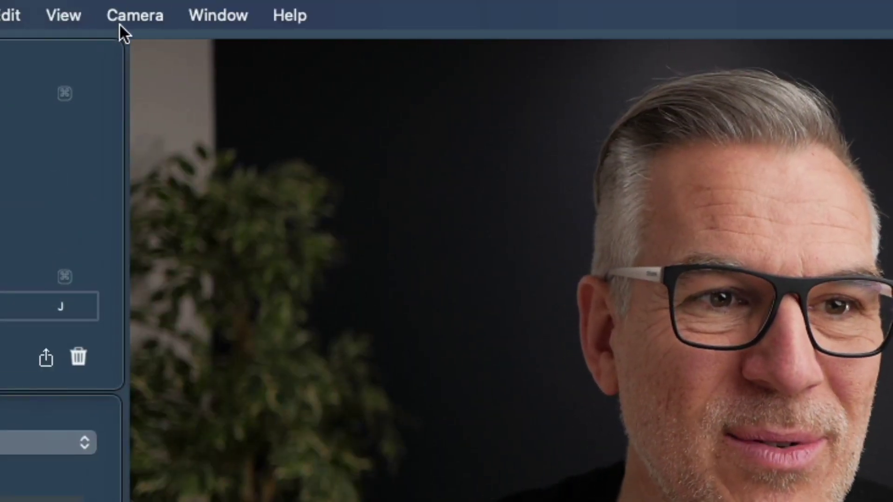
Step: Select Ecamm Live Virtual Cam as Prezi Video's camera and start video conference mode
left_click(122, 21)
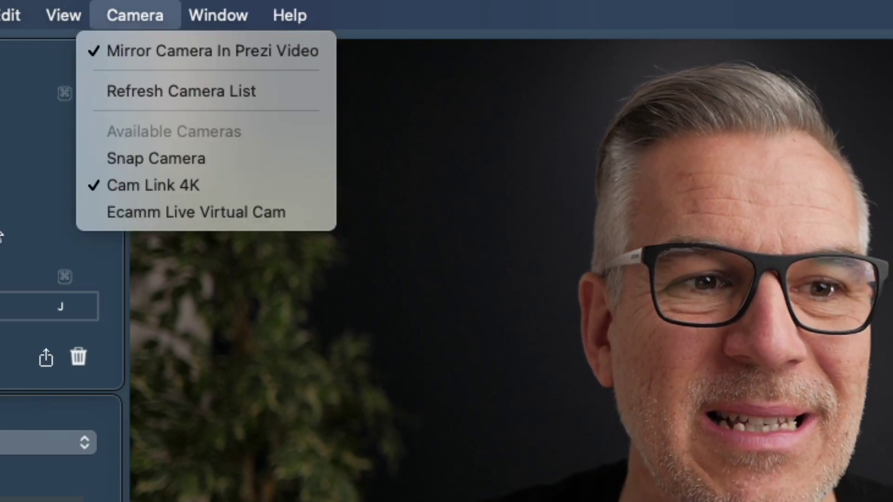
left_click(243, 219)
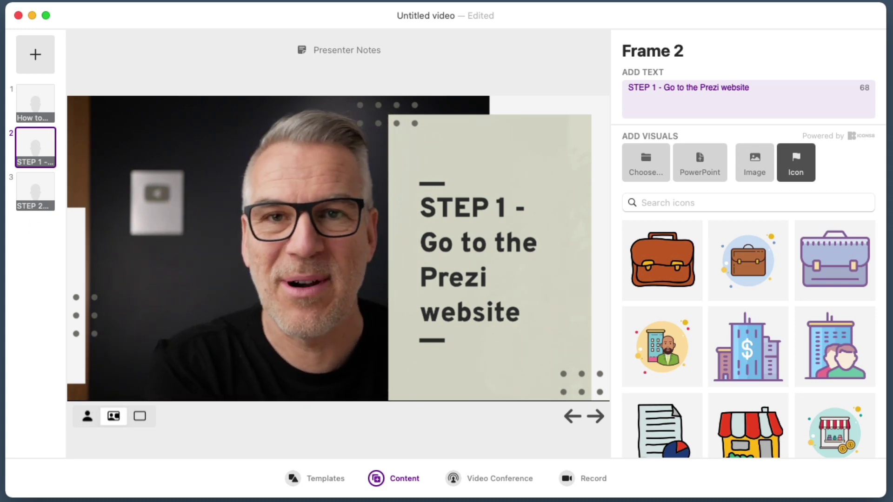
left_click(577, 478)
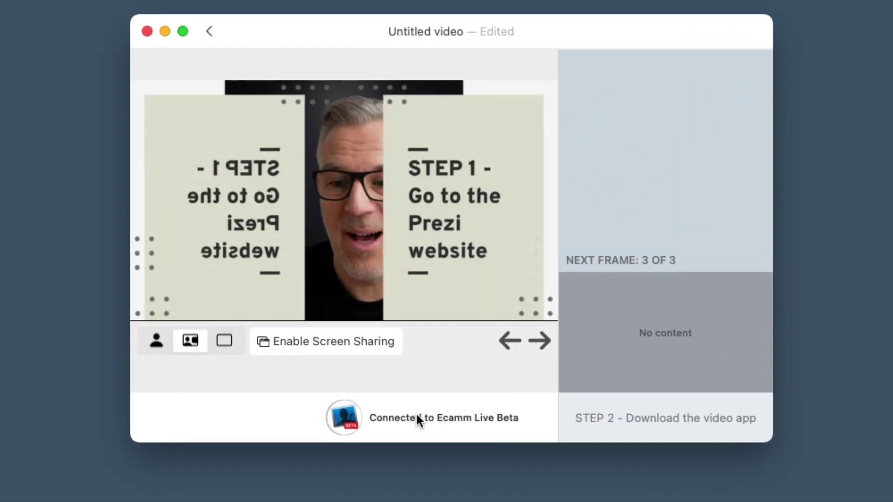
Step: Look at the Zoom Meetings option among the conferencing apps, cancel the choice, and leave video conference mode
left_click(456, 422)
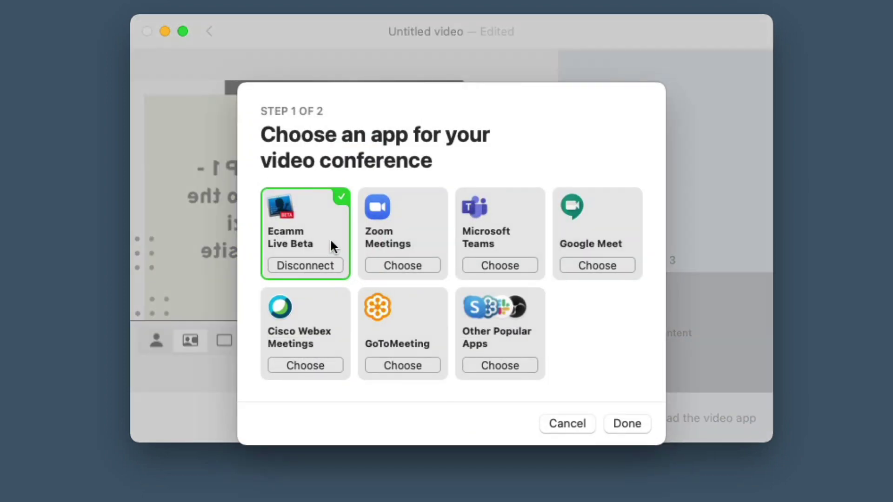
left_click(386, 225)
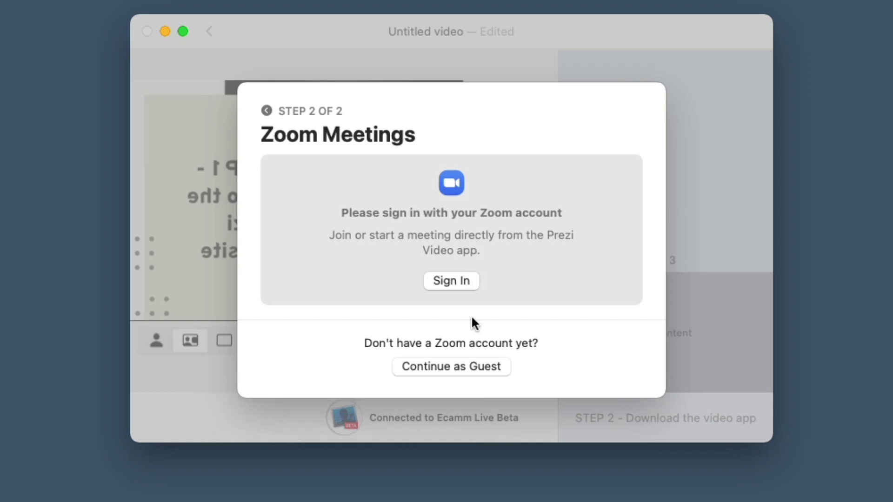
key("Escape")
left_click(575, 423)
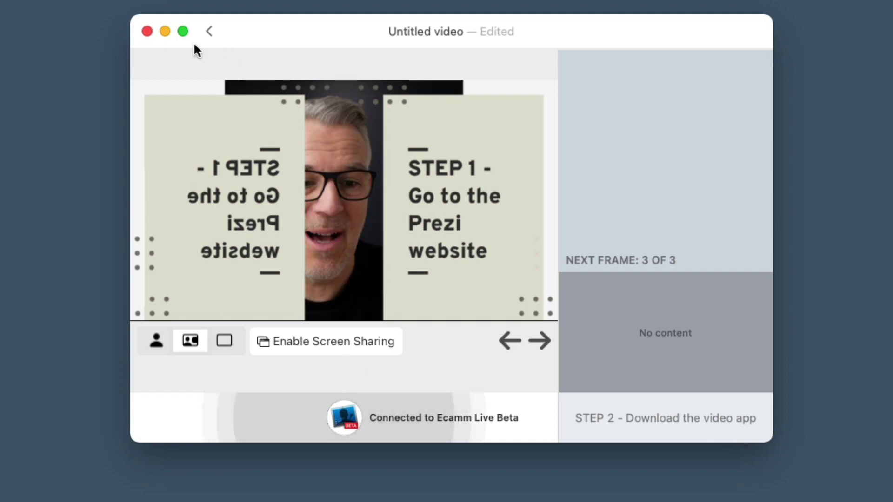
left_click(209, 30)
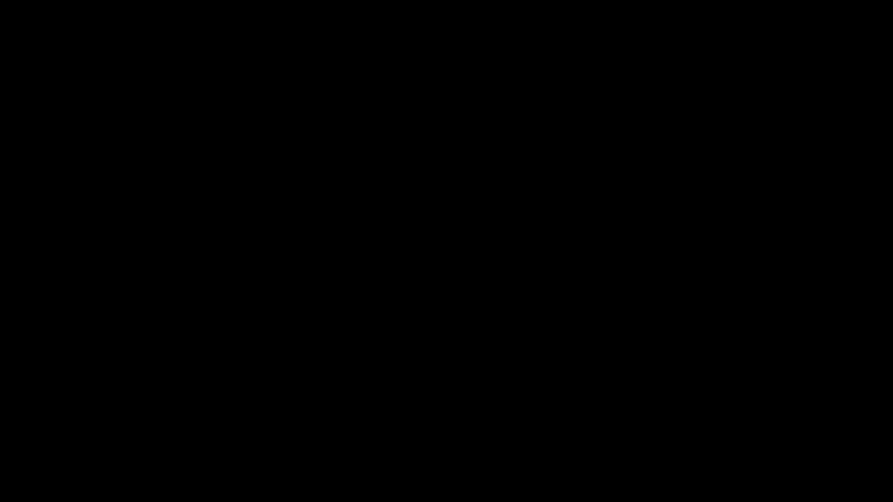